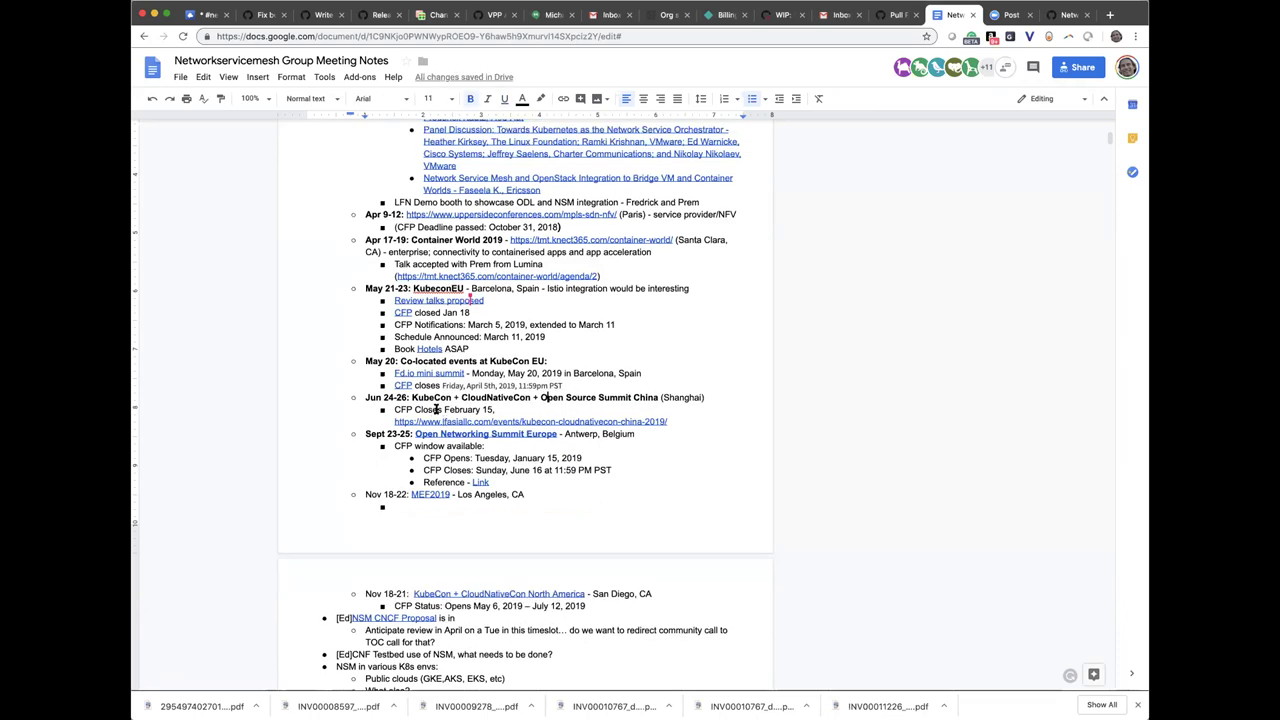
Change 'CFP Closes' to 'CFP Closed' in the Jun 24-26 KubeCon China entry
drag(440, 410, 489, 407)
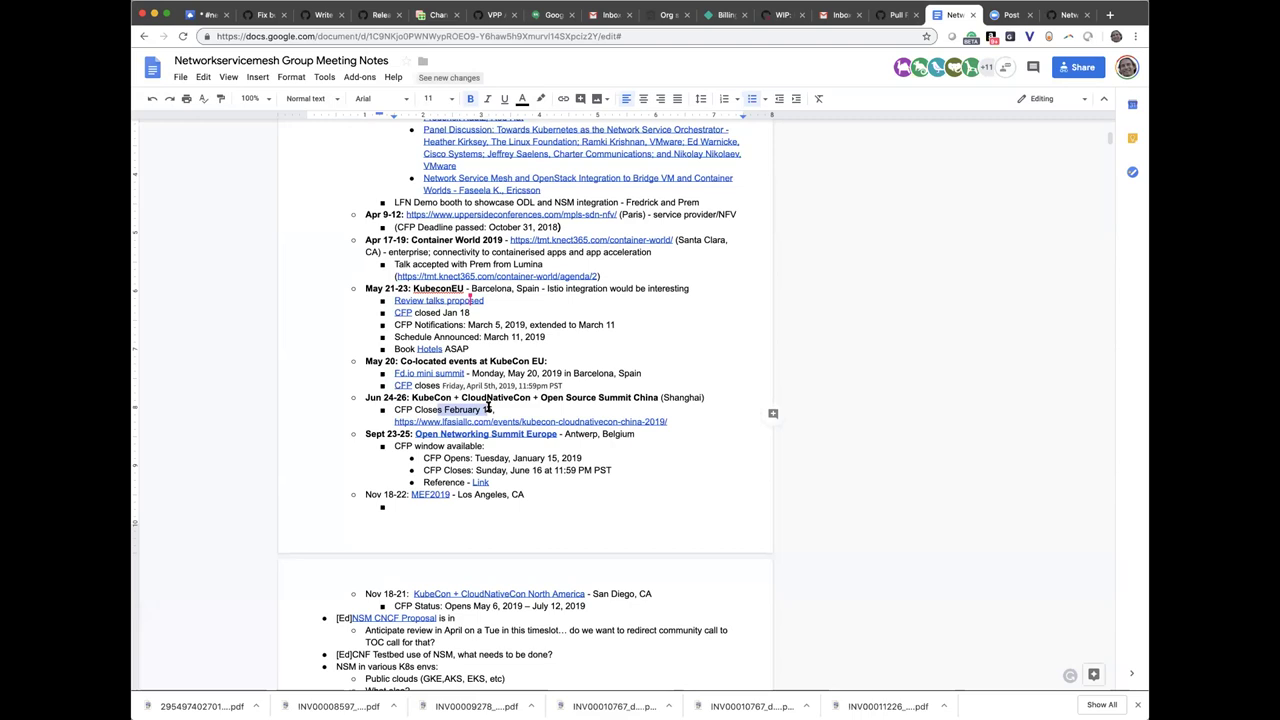
drag(490, 409, 438, 410)
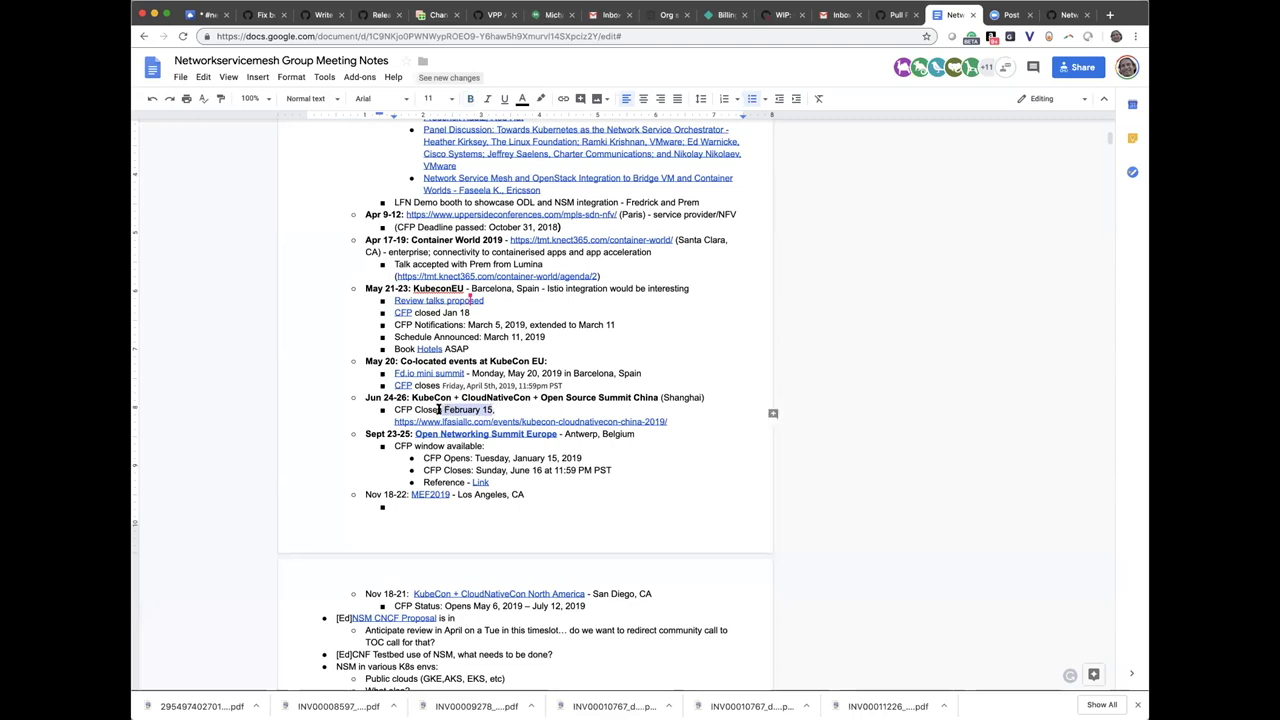
click(438, 410)
text(d)
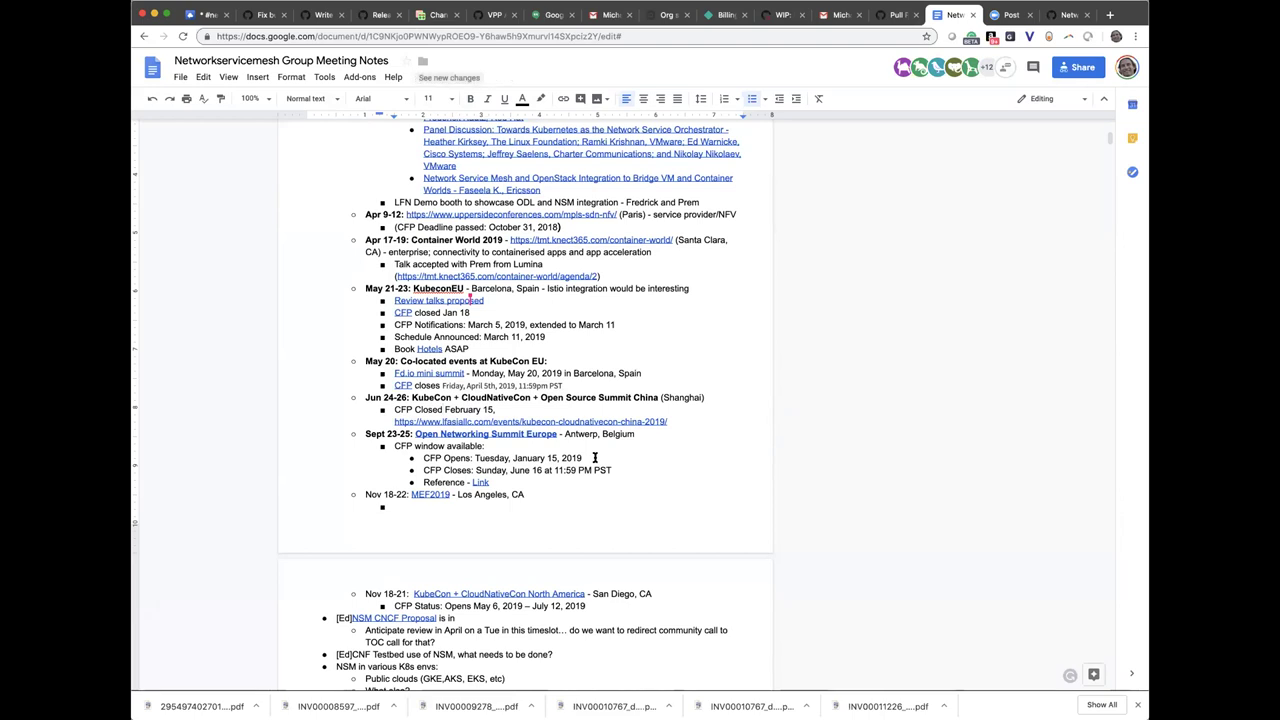
Add two attendee bullets, each with a name, e-mail and company (Cisco, Doc.ai), correcting the first e-mail domain
scroll(518, 406, up, 15)
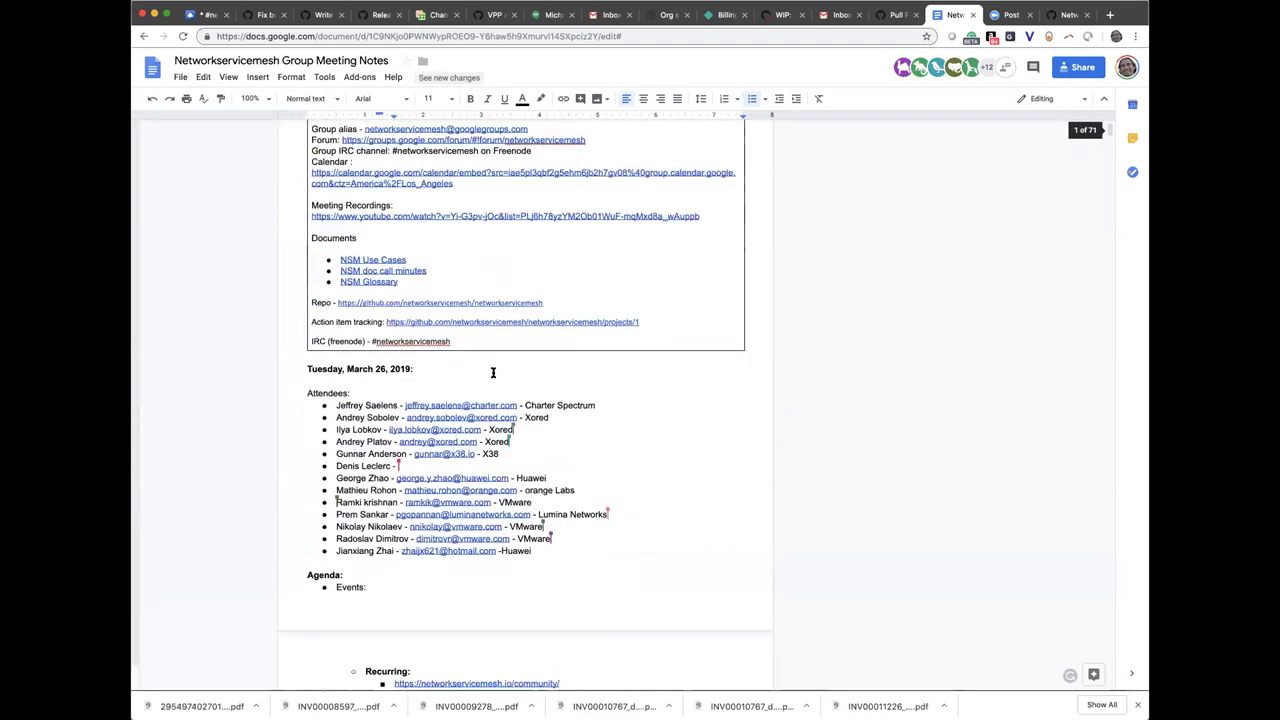
click(553, 550)
key(Return)
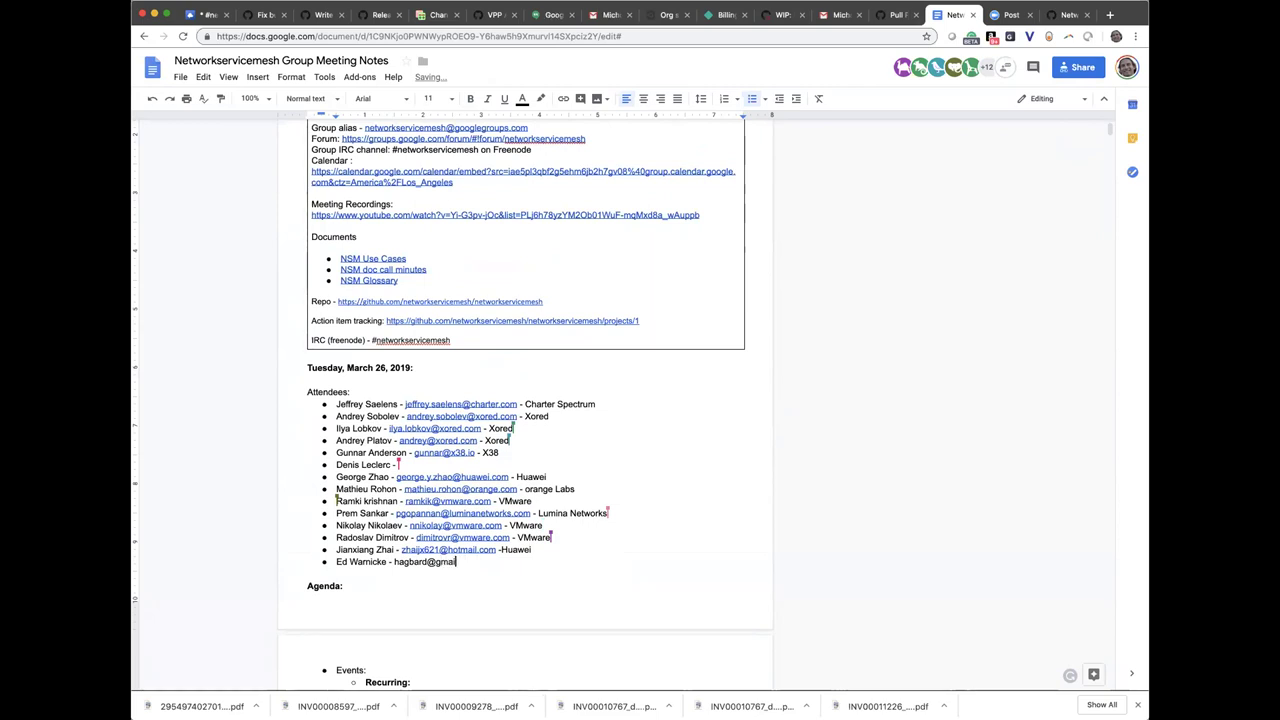
key(Return)
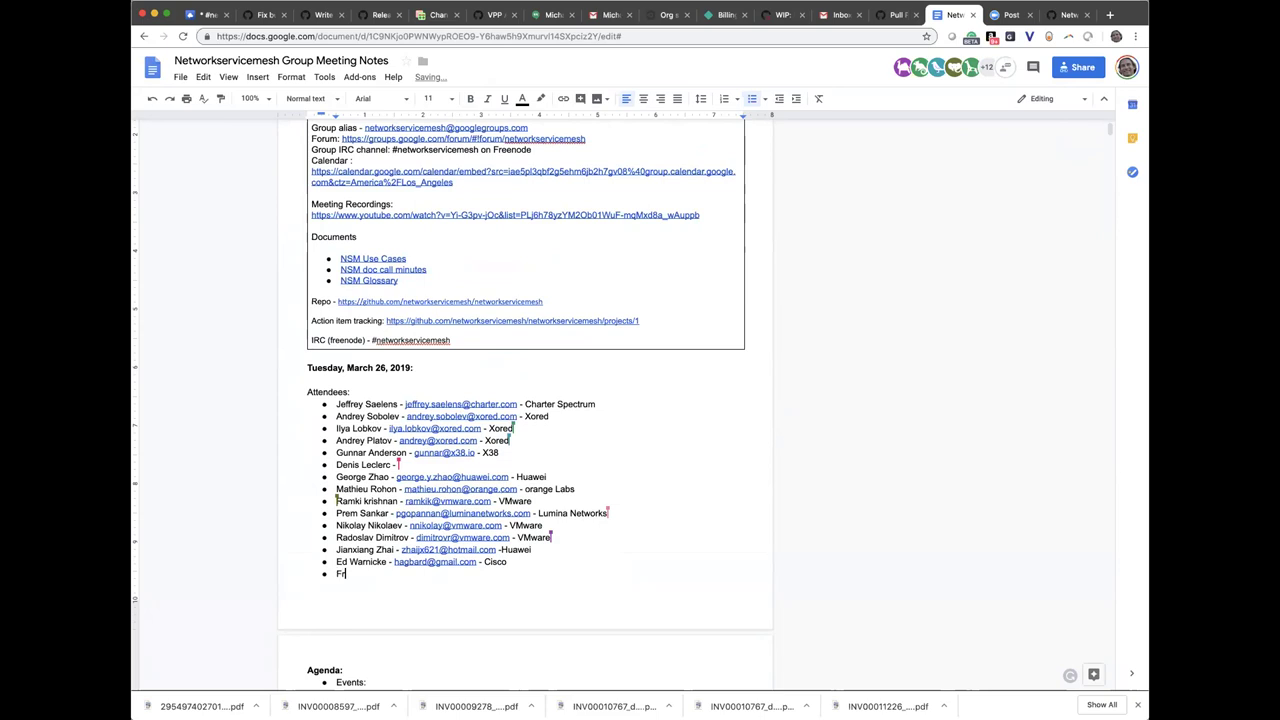
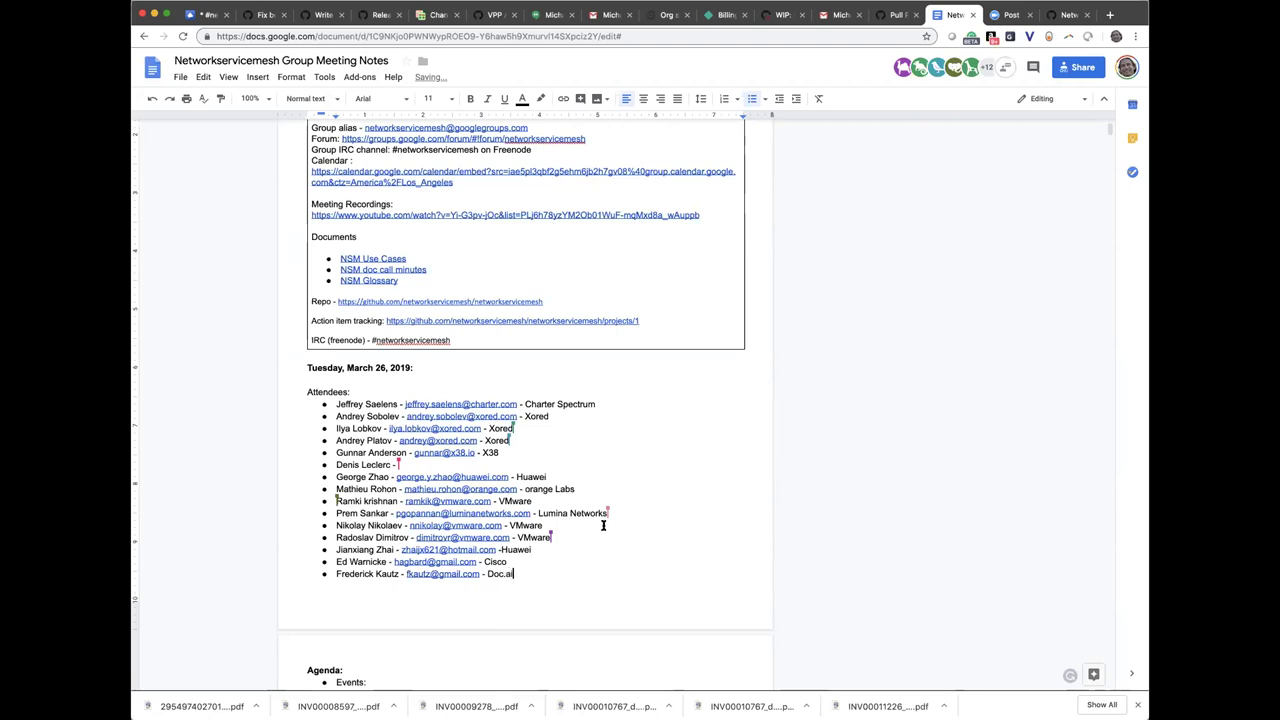
scroll(603, 525, down, 8)
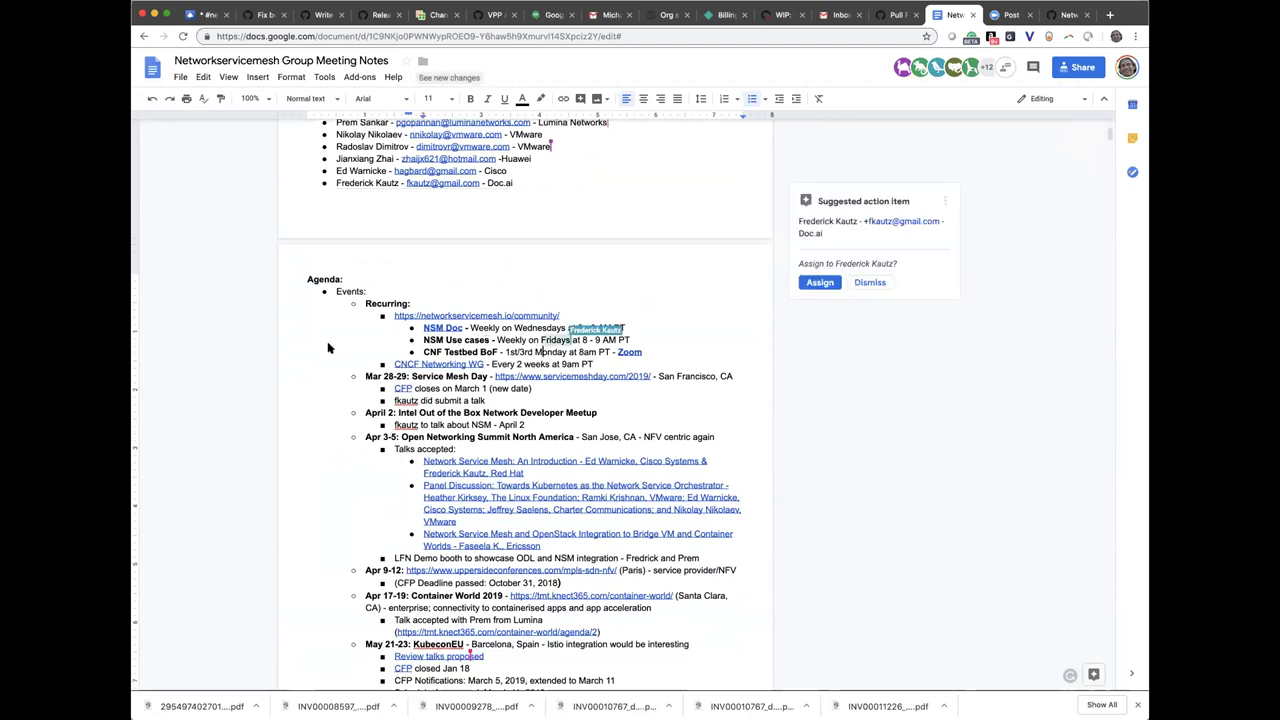
Make NSM Use cases every other week on Mondays and paste the Docs URL as its title link
click(497, 352)
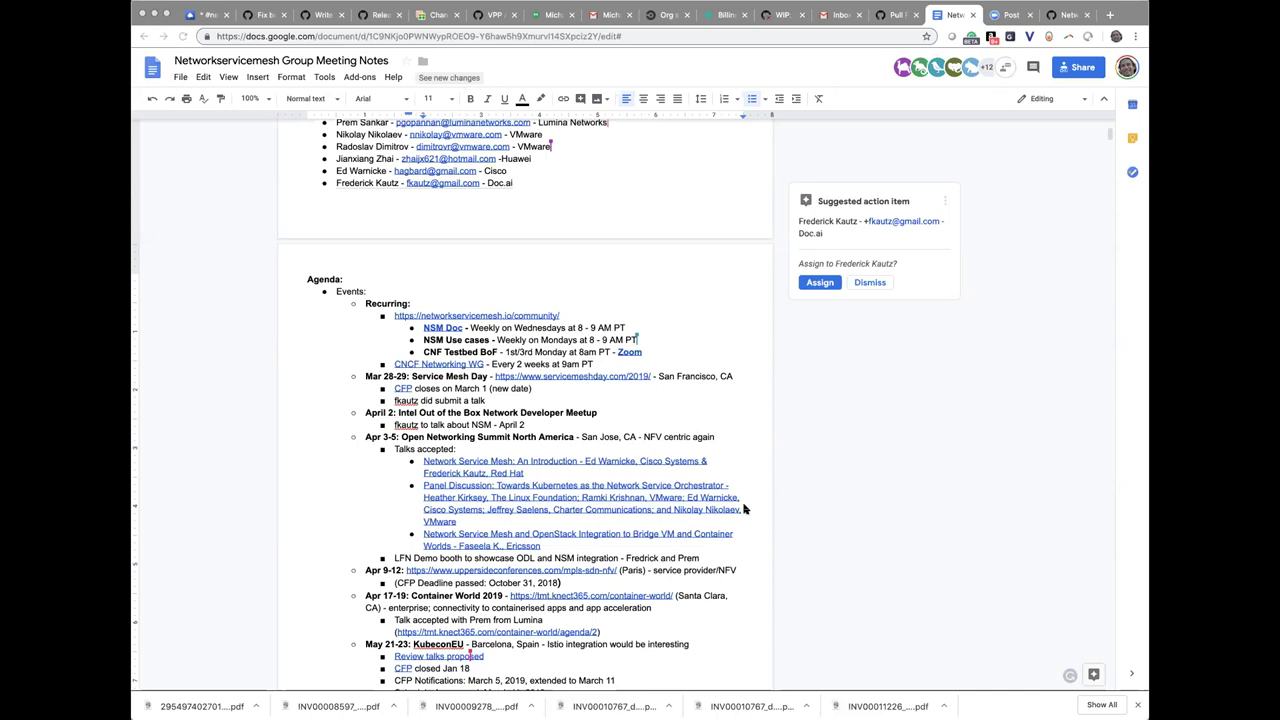
click(931, 18)
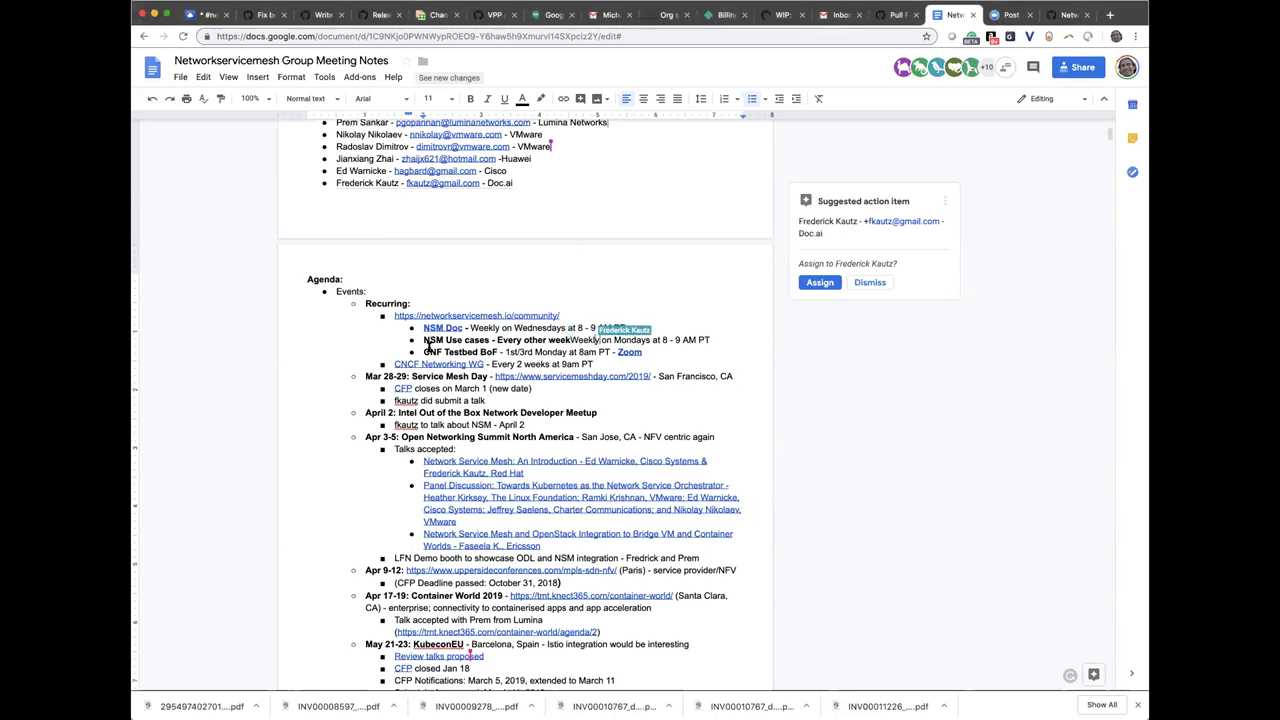
drag(424, 340, 489, 340)
key(ctrl+k)
key(ctrl+v)
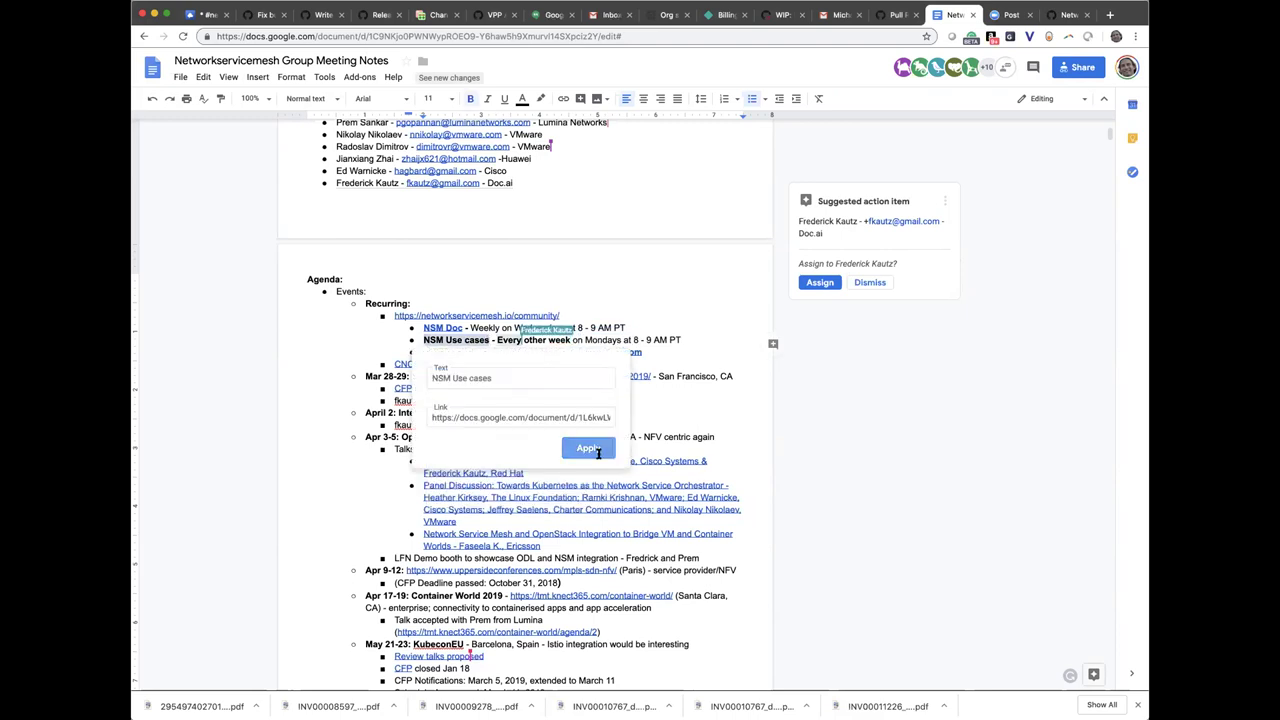
Apply the pasted Google Docs link to the NSM Use cases title
click(590, 448)
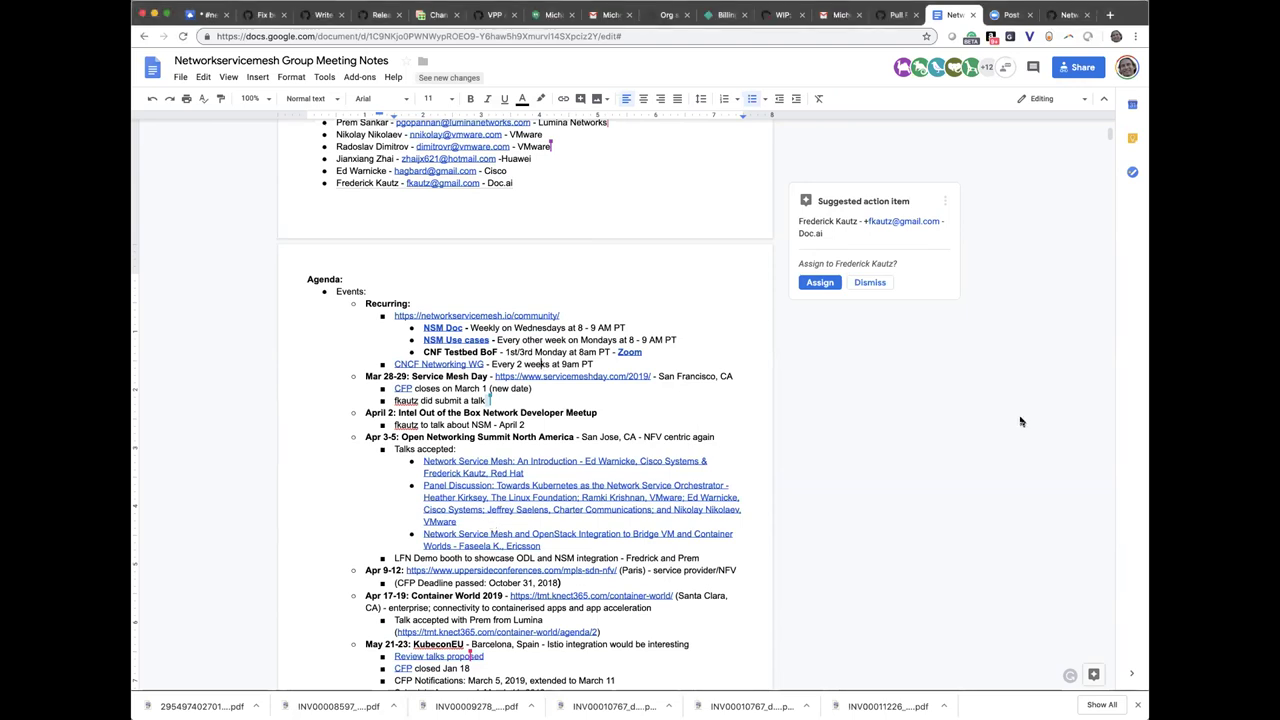
Dismiss the Suggested action item card in the right margin
click(869, 283)
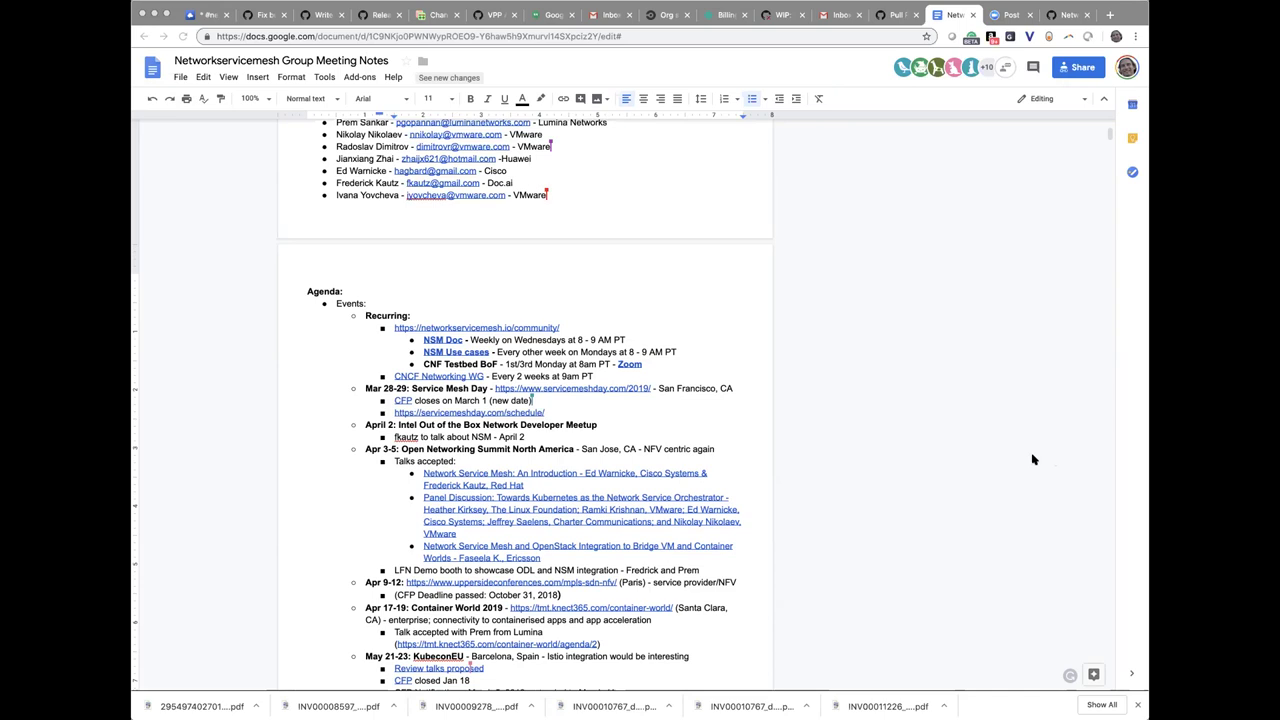
scroll(1033, 460, up, 3)
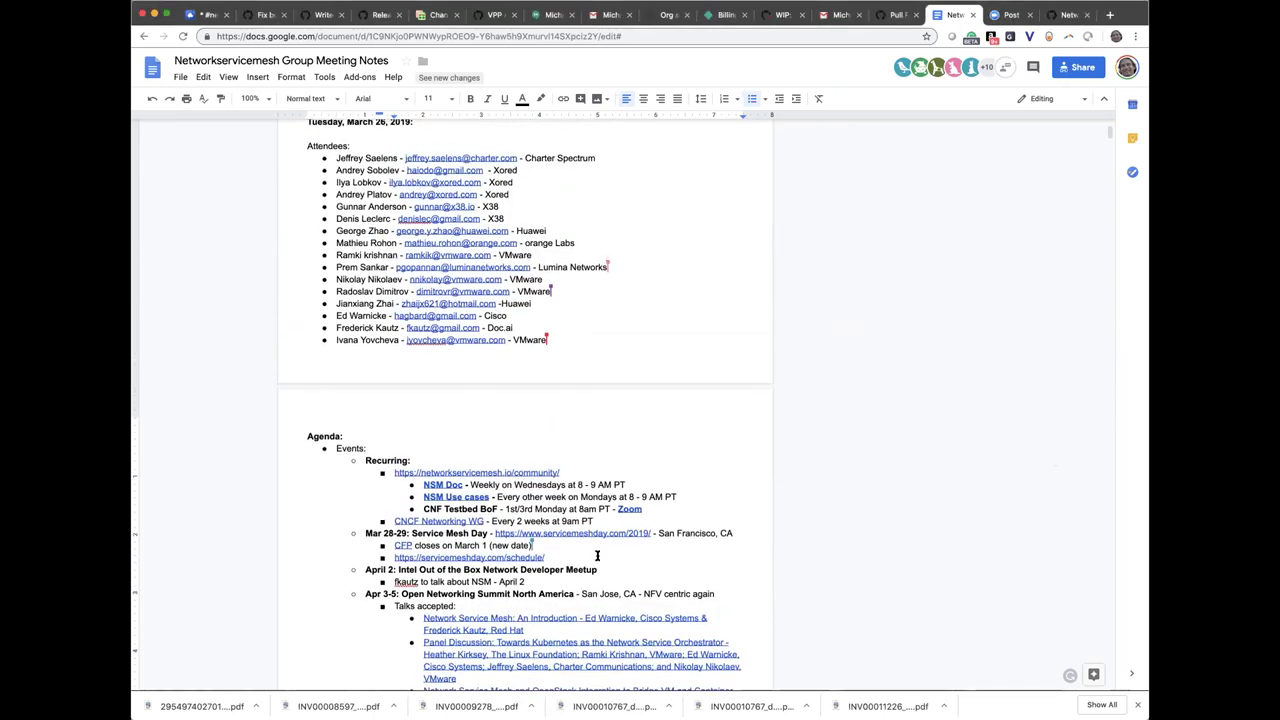
scroll(597, 555, down, 2)
scroll(597, 555, down, 2)
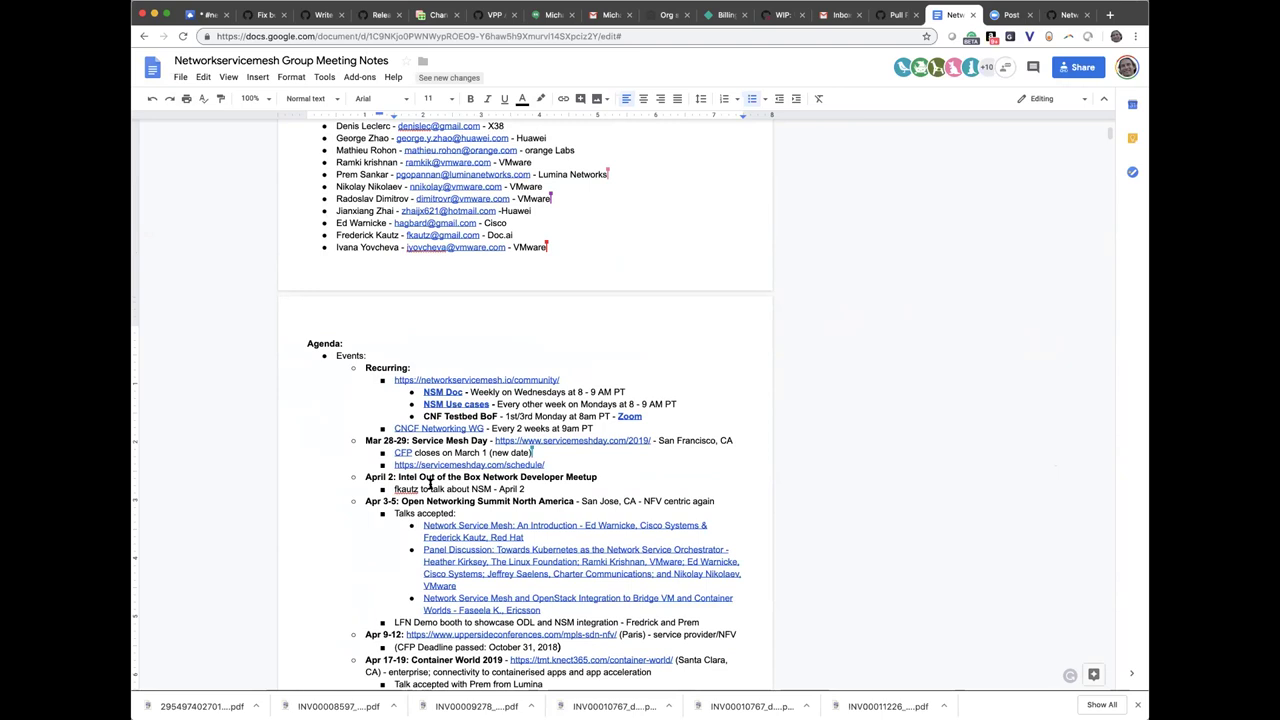
scroll(460, 484, down, 1)
scroll(460, 484, down, 3)
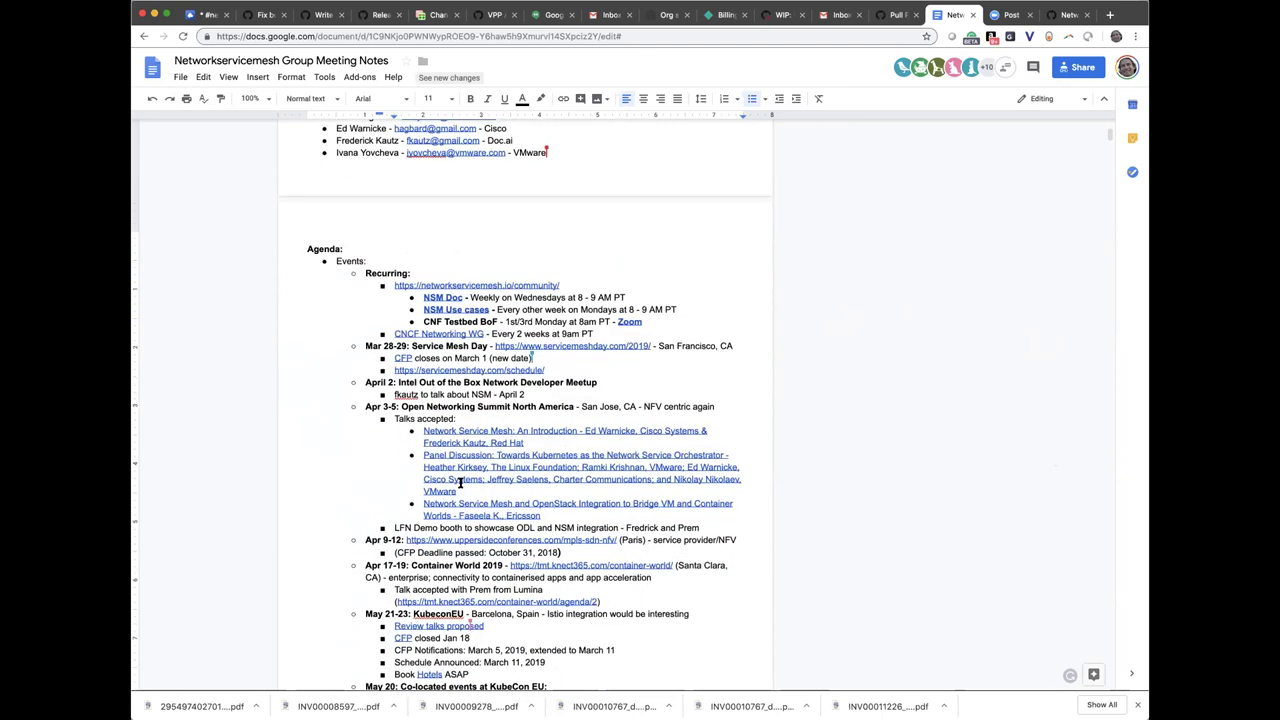
Replace the 'CFP closes on March 1' line with 'NSM Talk 2:30-3pm PT on Fri March 29'
drag(538, 354, 394, 357)
key(BackSpace)
key(BackSpace)
key(BackSpace)
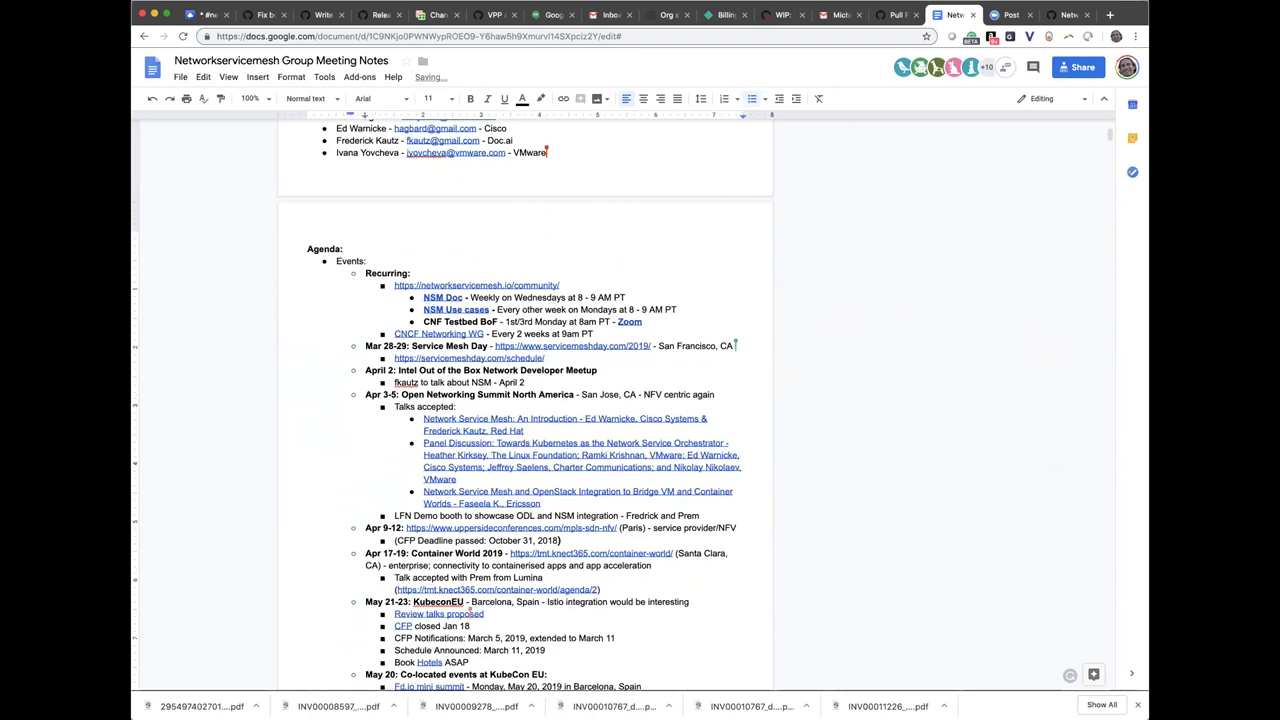
key(Return)
text(NSM Talk at)
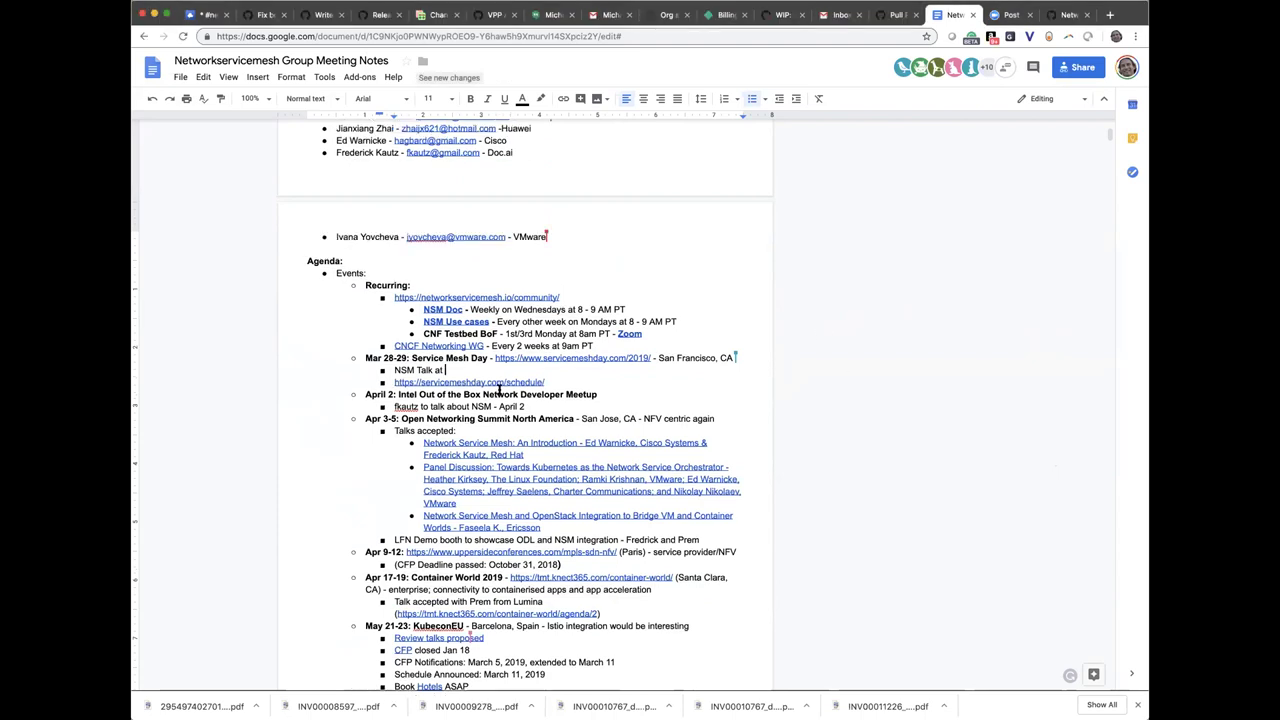
key(BackSpace)
key(BackSpace)
text(2:40-4)
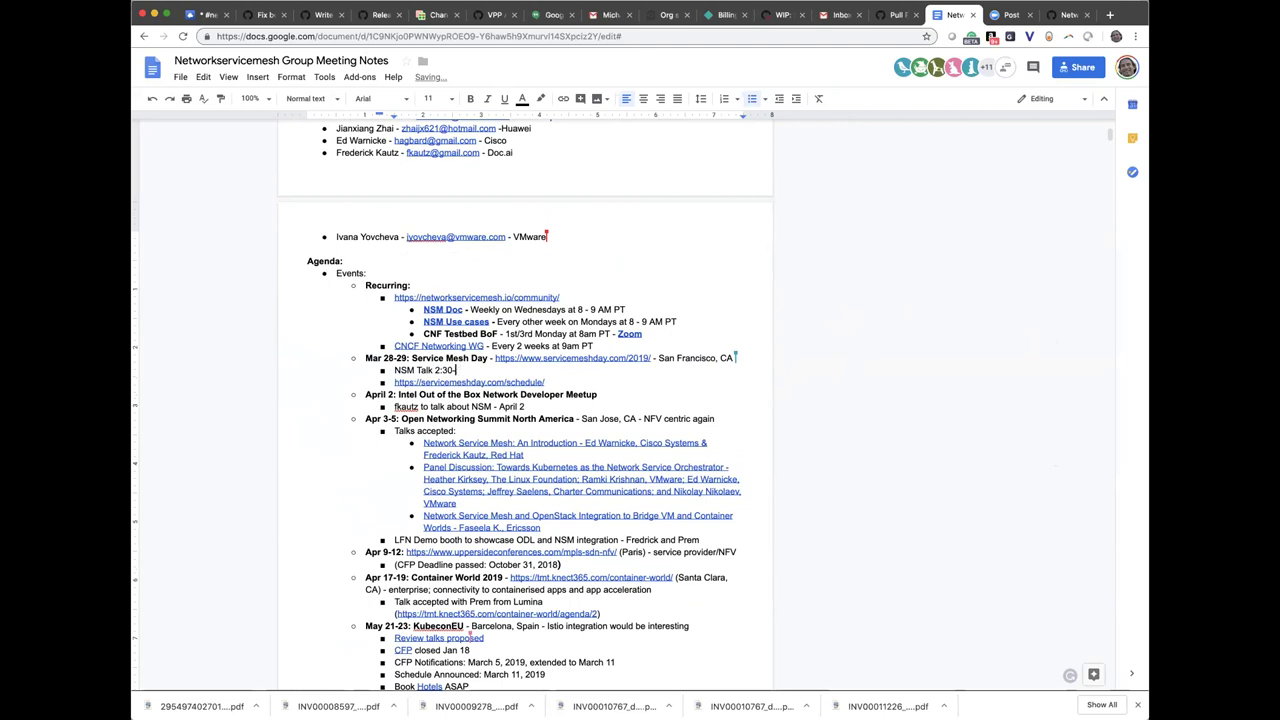
text(3pm PT on )
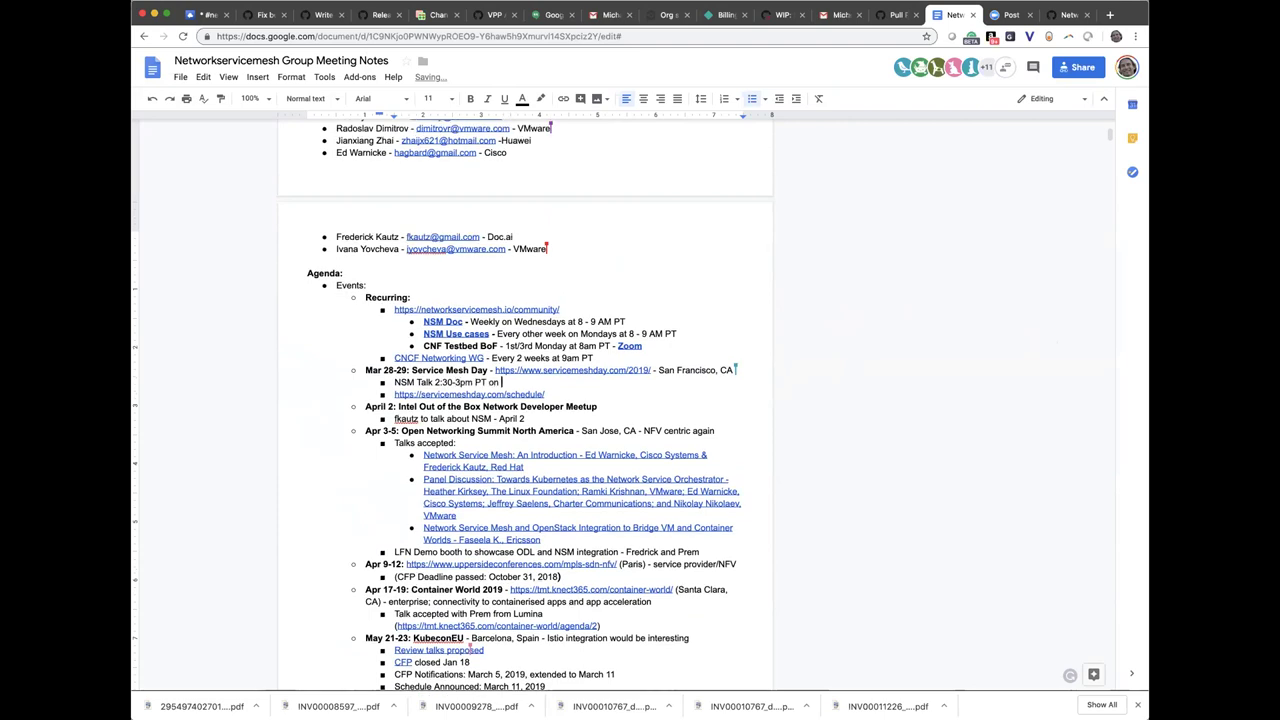
text(March )
text(2)
text(Fri)
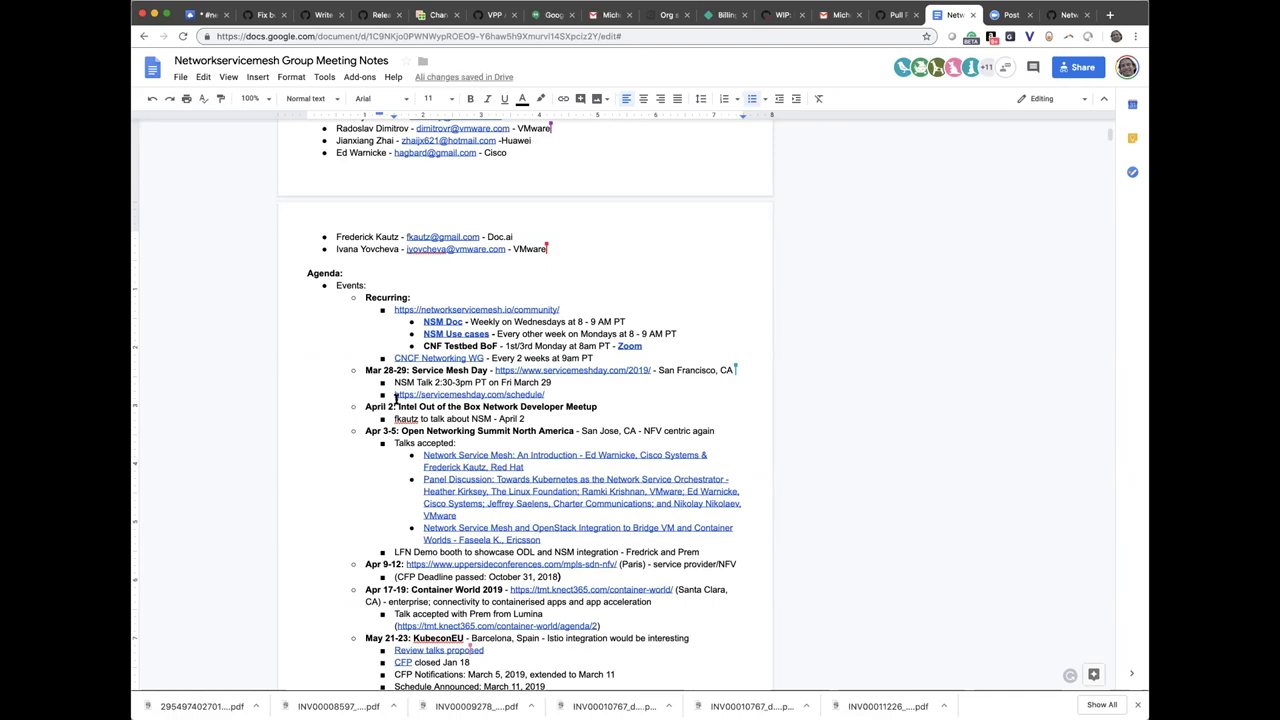
scroll(587, 481, down, 3)
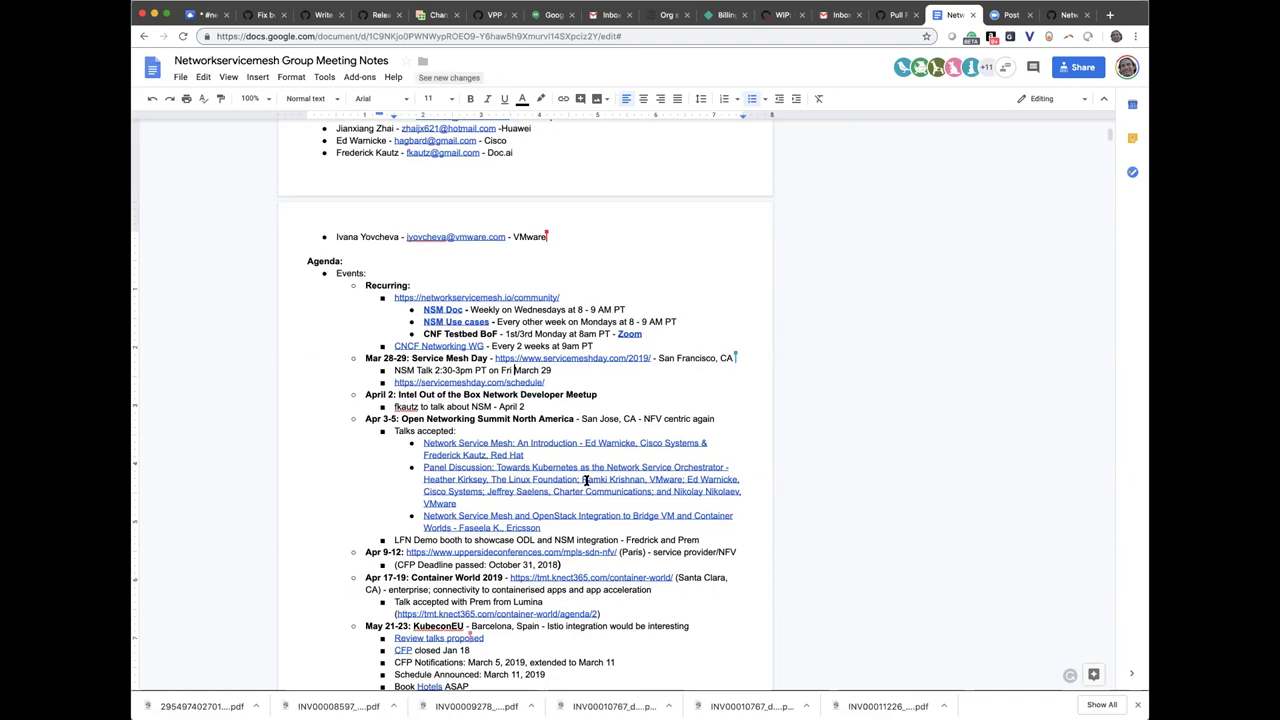
Scroll down toward the April 2 event entry
scroll(587, 481, down, 1)
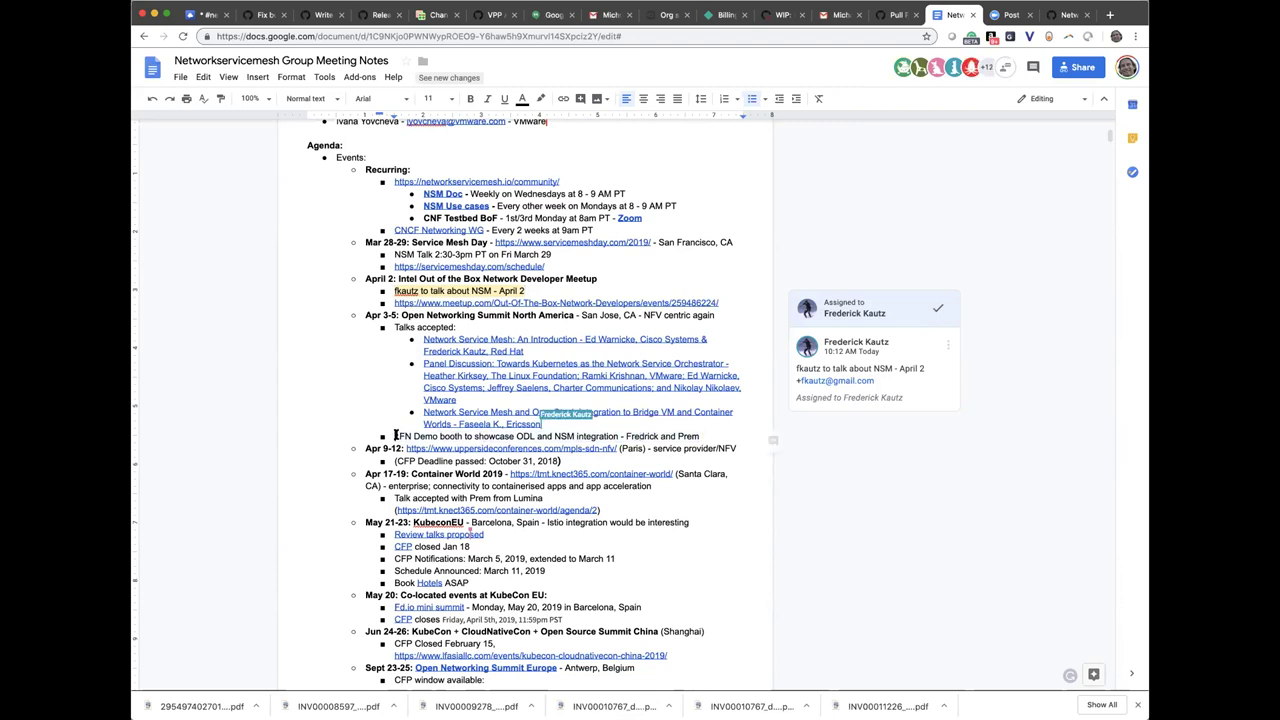
drag(395, 436, 578, 436)
click(578, 436)
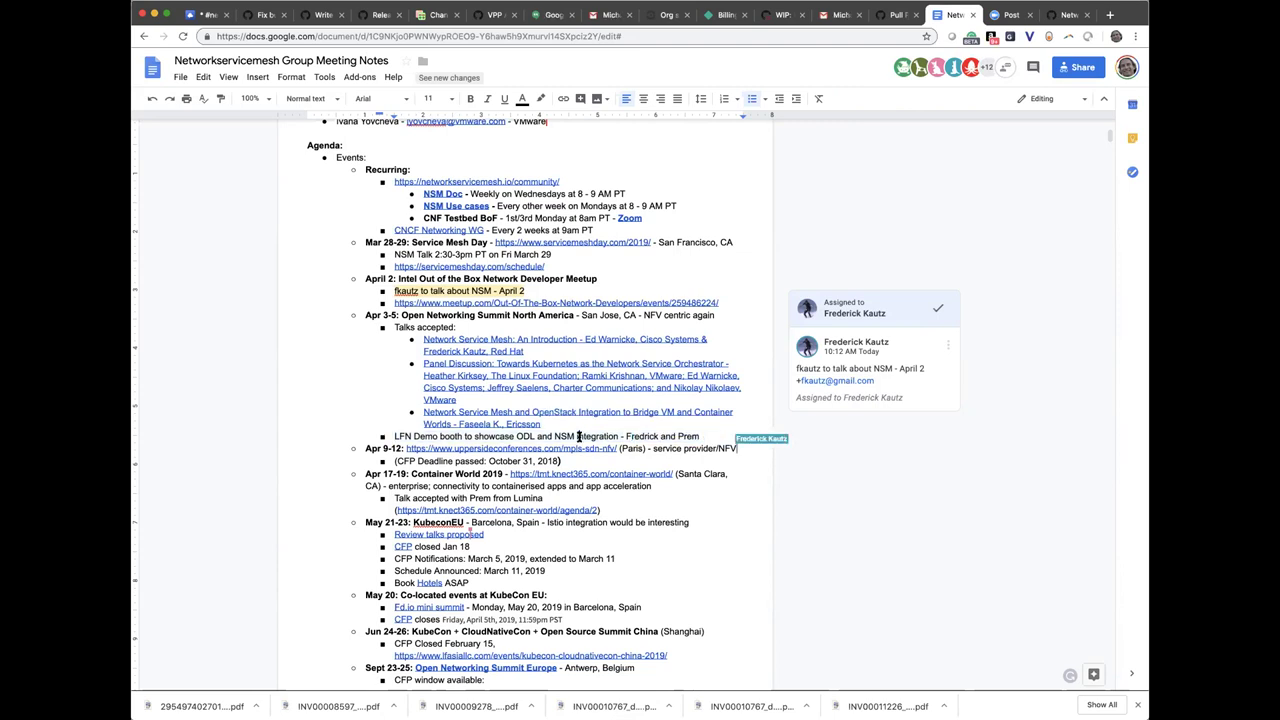
drag(395, 436, 700, 434)
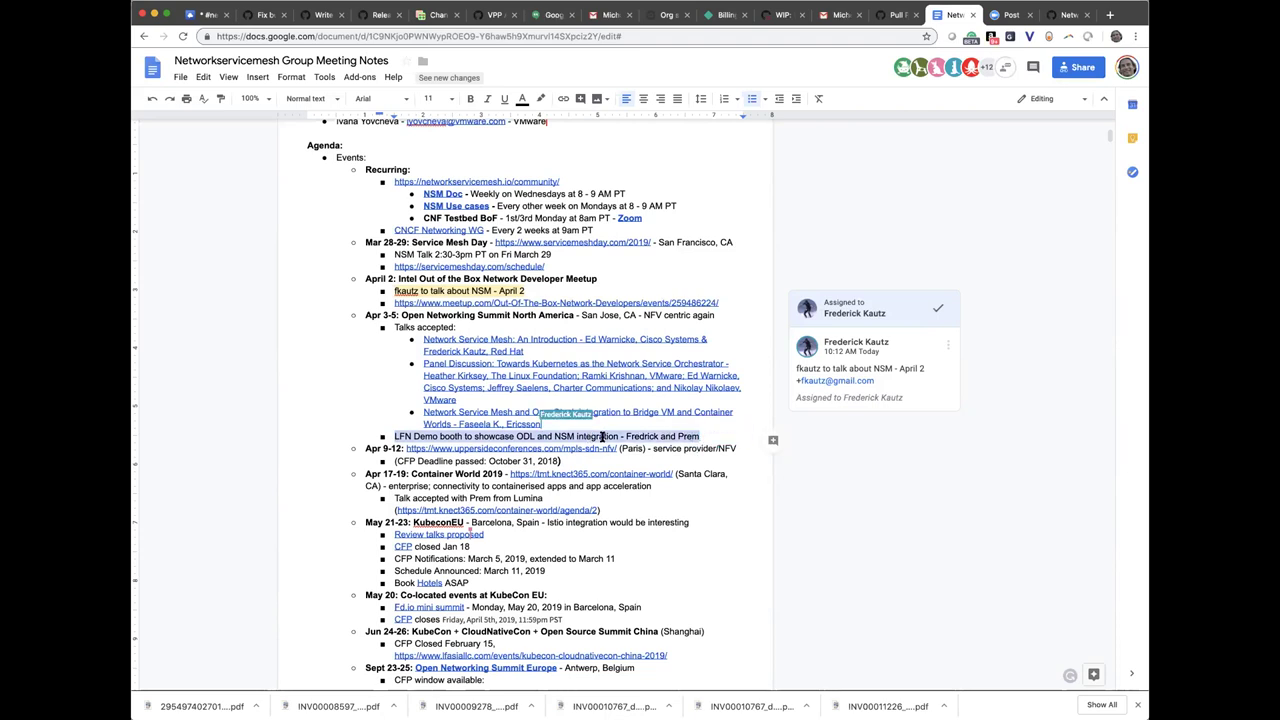
scroll(590, 420, down, 3)
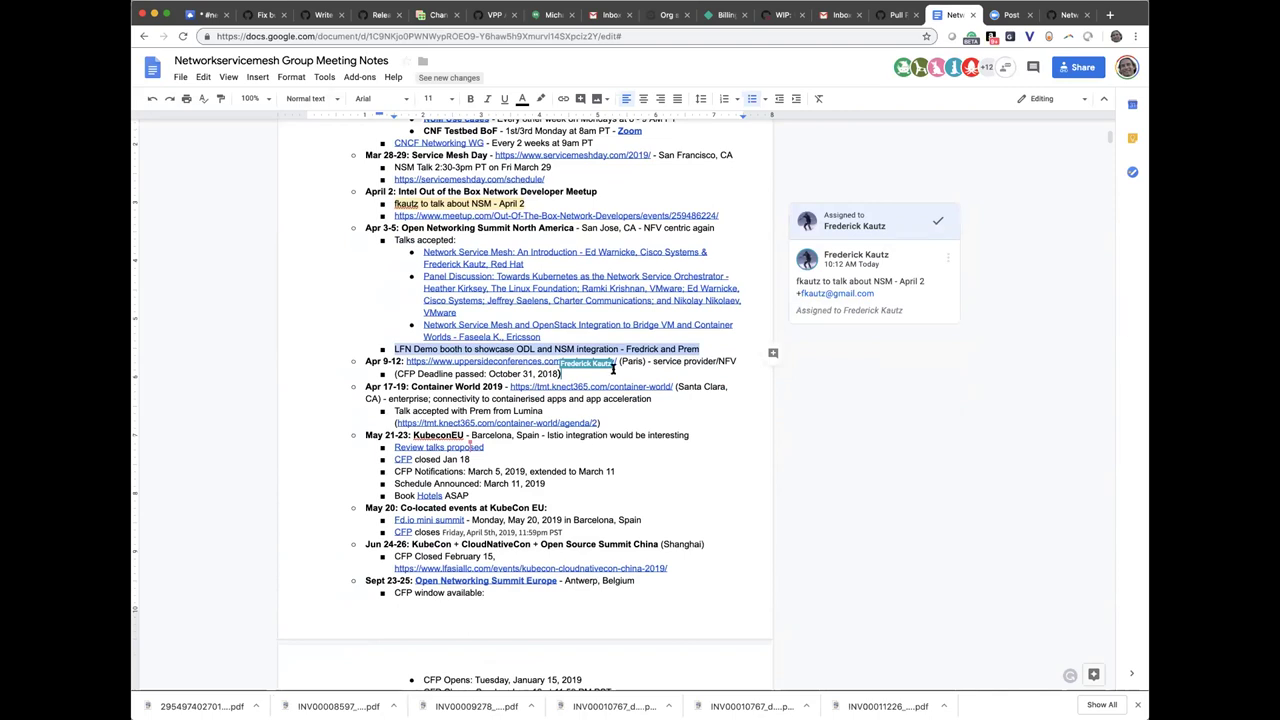